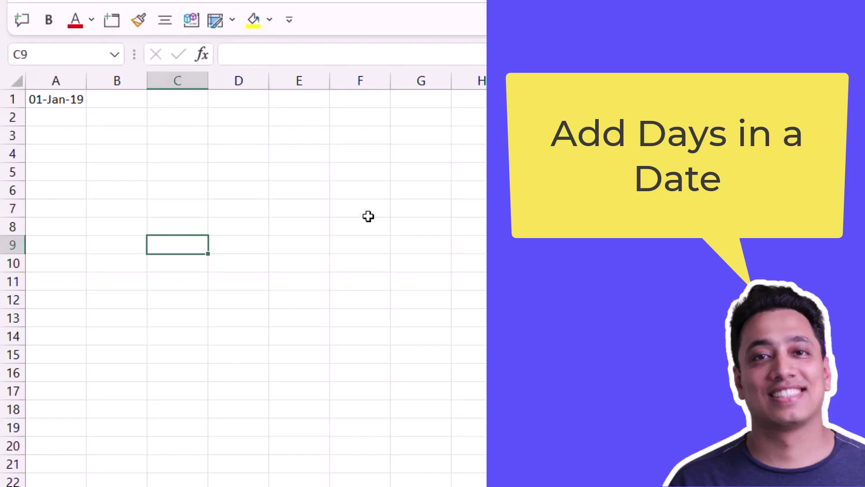
# Enter the formula =A1+10 in B1 so it displays 11-Jan-19
pyautogui.click(121, 101)
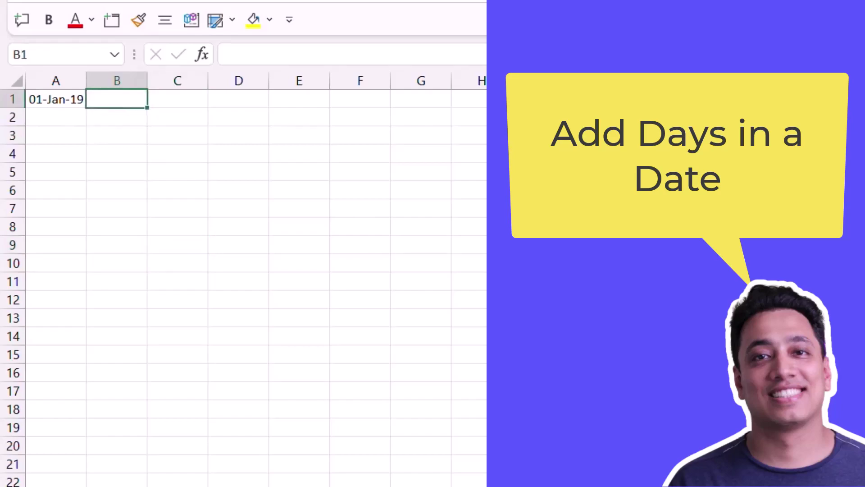
pyautogui.write('=')
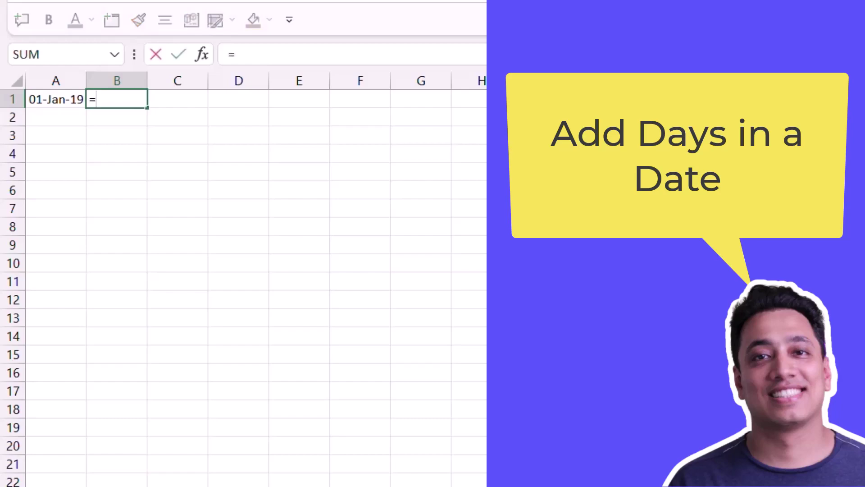
pyautogui.click(55, 100)
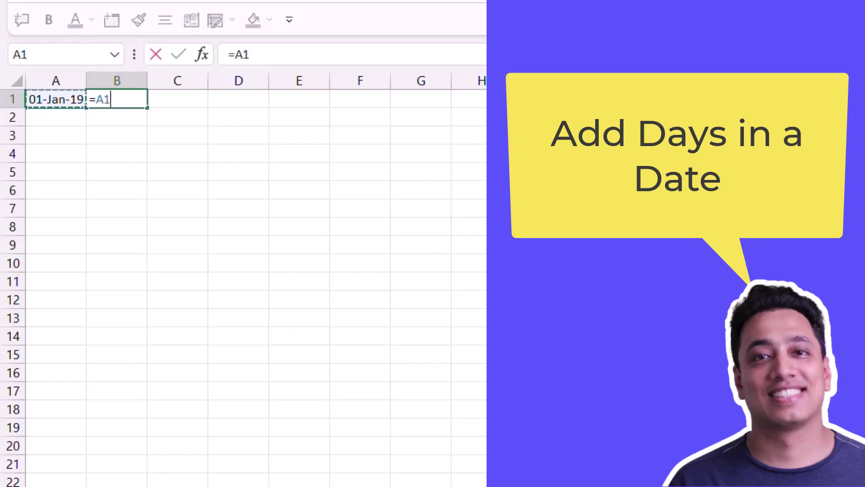
pyautogui.write('+')
pyautogui.write('10')
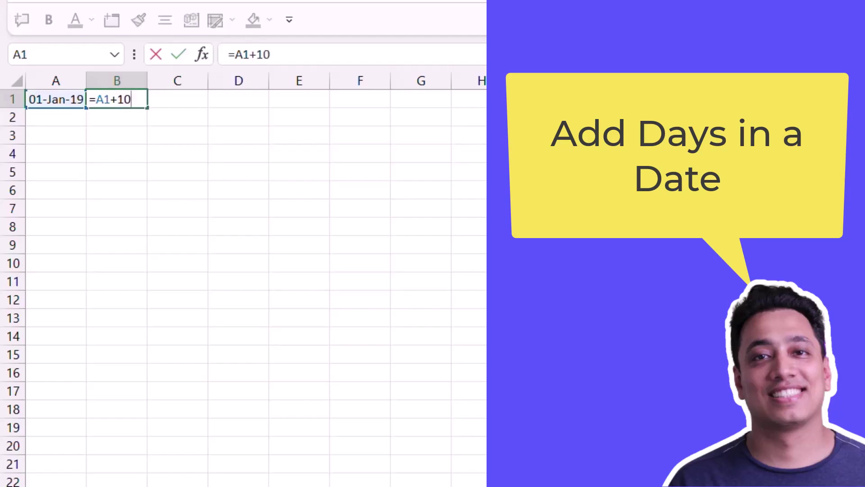
pyautogui.press('Return')
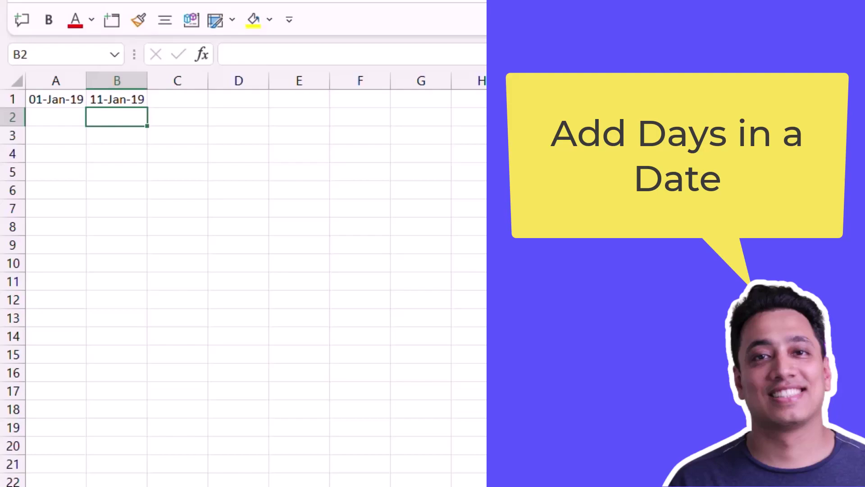
pyautogui.press('Return')
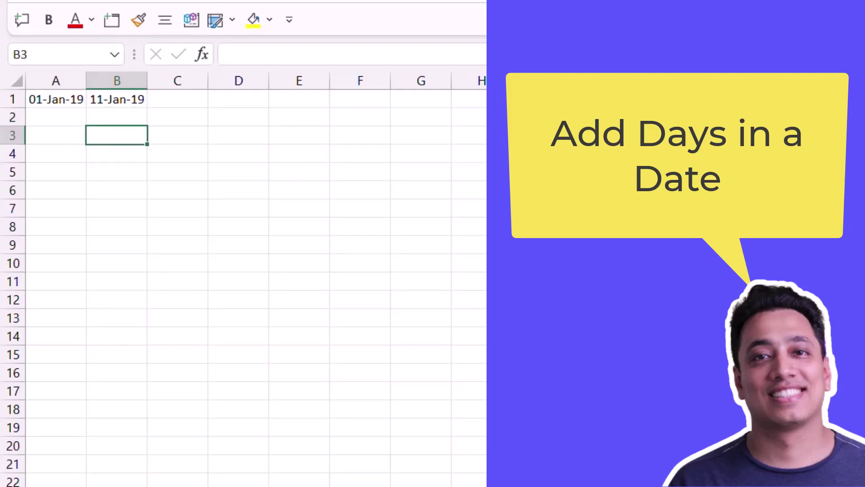
pyautogui.write('=')
# Enter the formula =B1-5 in B3 so it displays 06-Jan-19
pyautogui.press('Up')
pyautogui.press('Up')
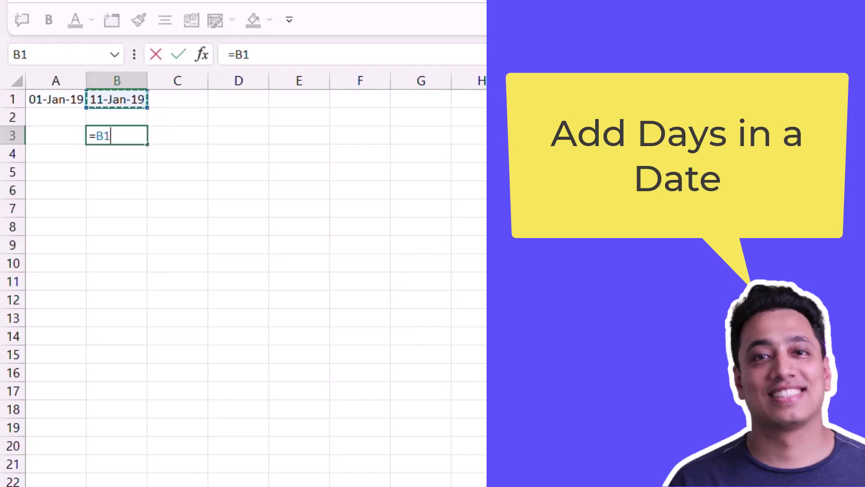
pyautogui.write('-')
pyautogui.write('5')
pyautogui.press('Return')
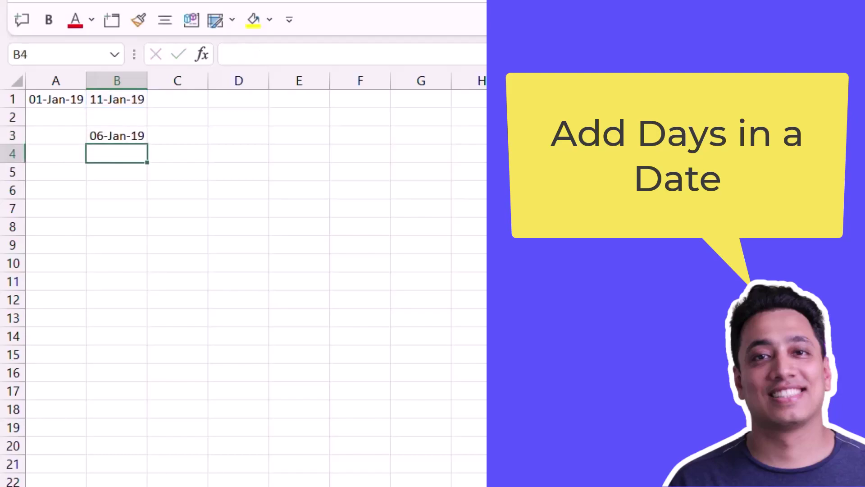